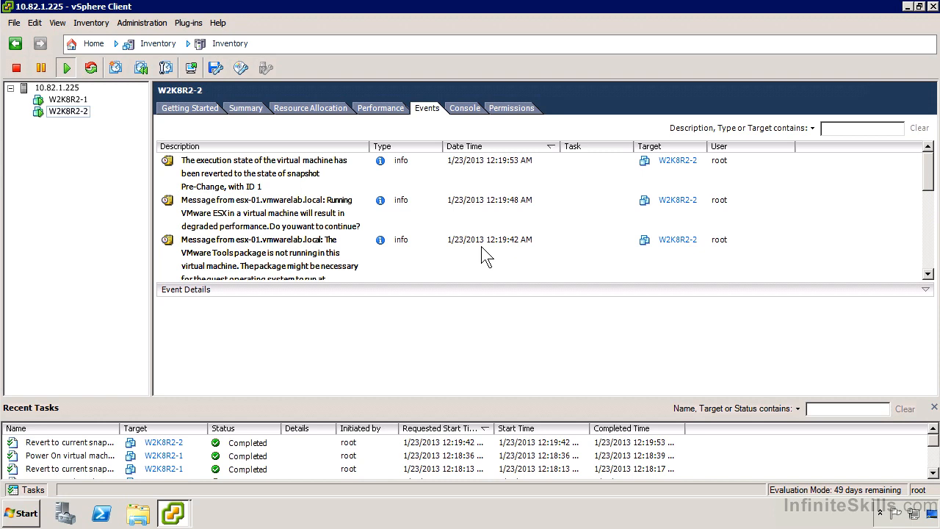
Take a snapshot of W2K8R2-1 named "Dirty Snapshot" without the virtual machine's memory, and widen the Name column of the recent tasks.
{"action": "left_click", "coordinate": [69, 100]}
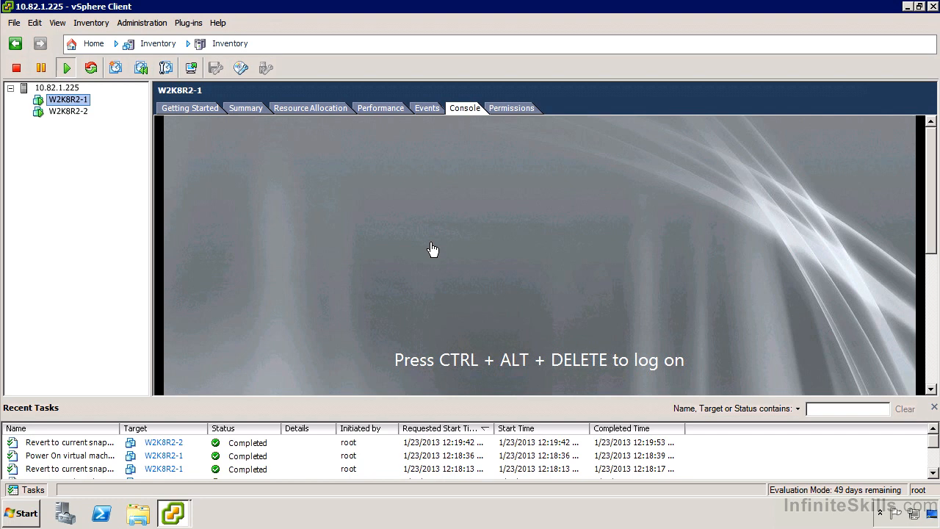
{"action": "right_click", "coordinate": [84, 105]}
{"action": "mouse_move", "coordinate": [156, 137]}
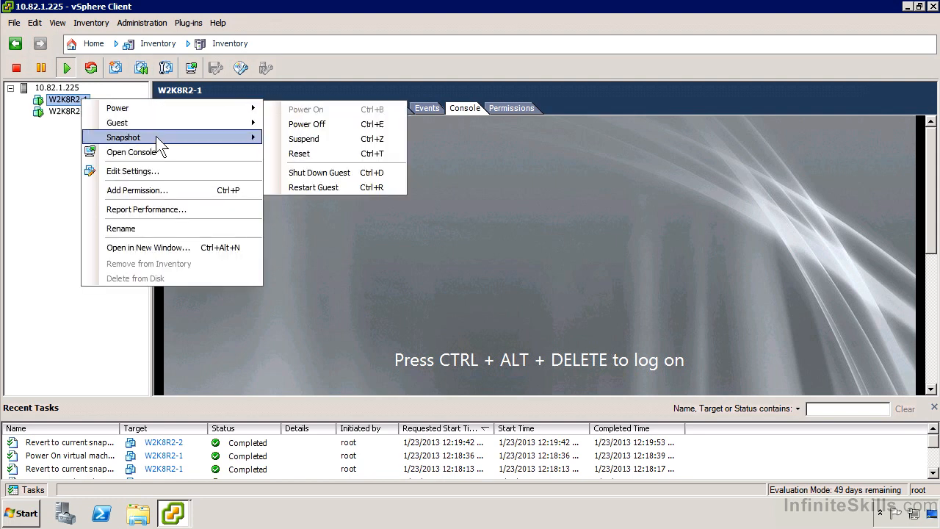
{"action": "left_click", "coordinate": [289, 139]}
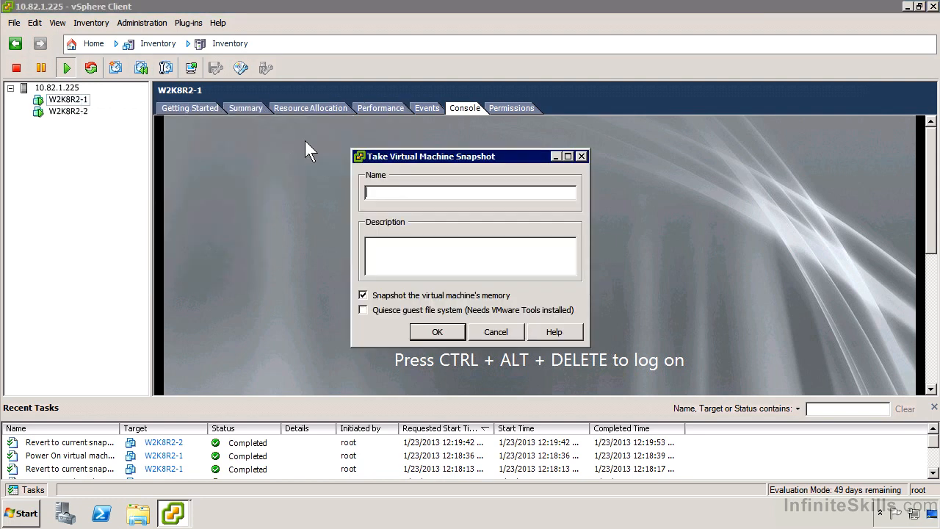
{"action": "type", "text": "Dirty Snapshot"}
{"action": "left_click", "coordinate": [441, 295]}
{"action": "left_click", "coordinate": [438, 332]}
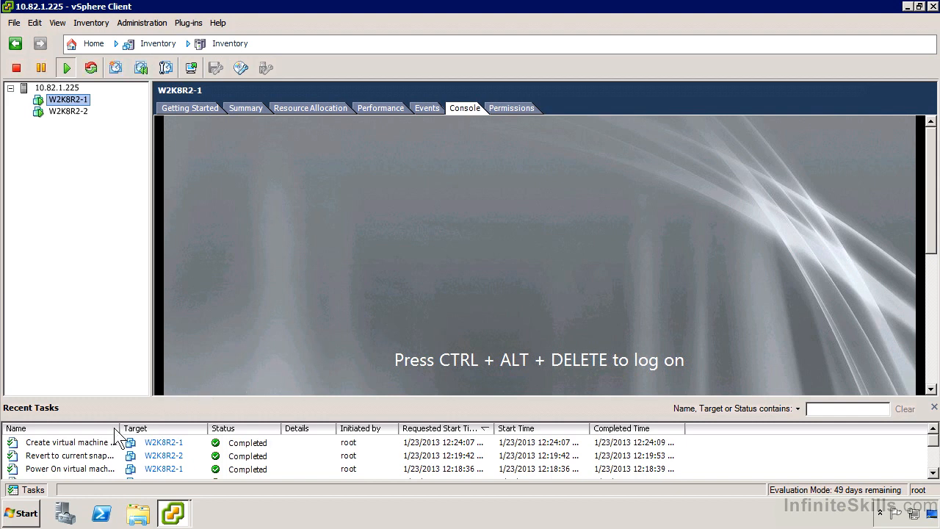
{"action": "left_click_drag", "start_coordinate": [122, 428], "coordinate": [191, 428]}
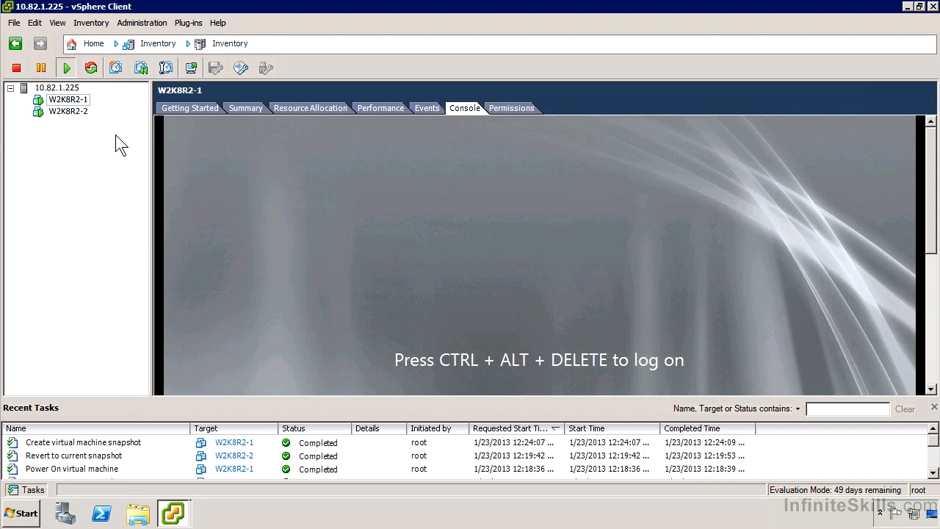
Delete the "sdasdf" snapshot of W2K8R2-1 in the Snapshot Manager and close the manager.
{"action": "right_click", "coordinate": [80, 103]}
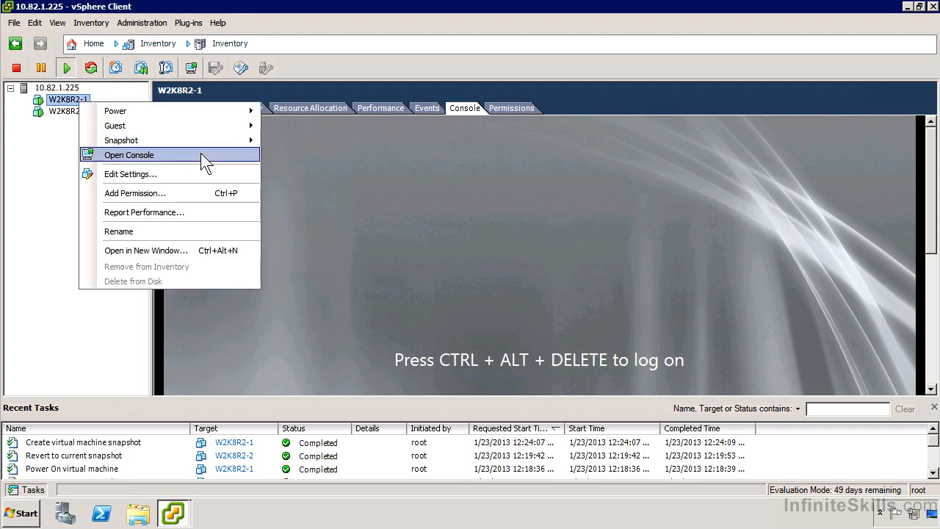
{"action": "mouse_move", "coordinate": [211, 137]}
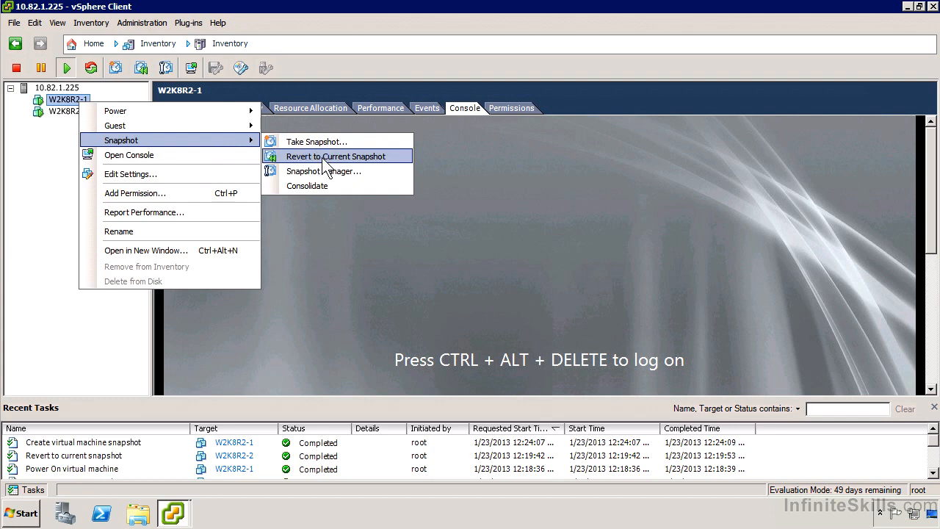
{"action": "left_click", "coordinate": [340, 174]}
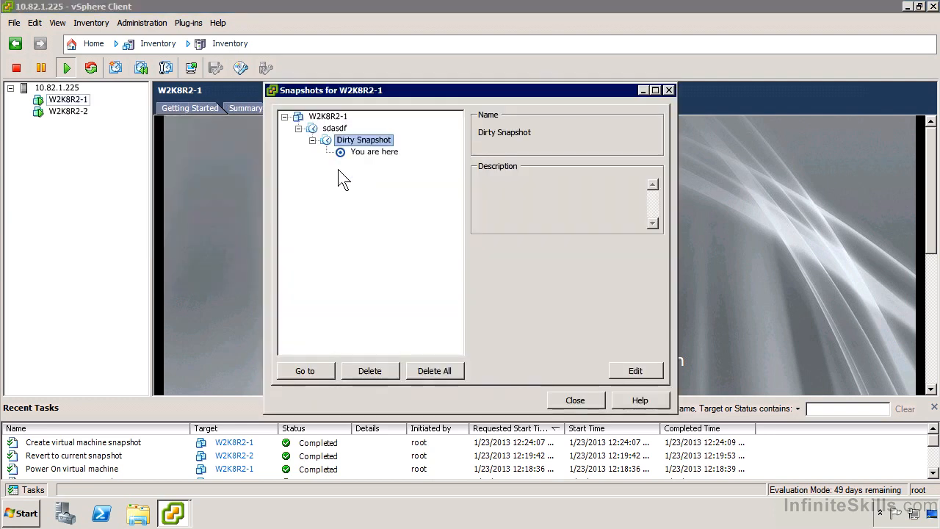
{"action": "left_click", "coordinate": [333, 129]}
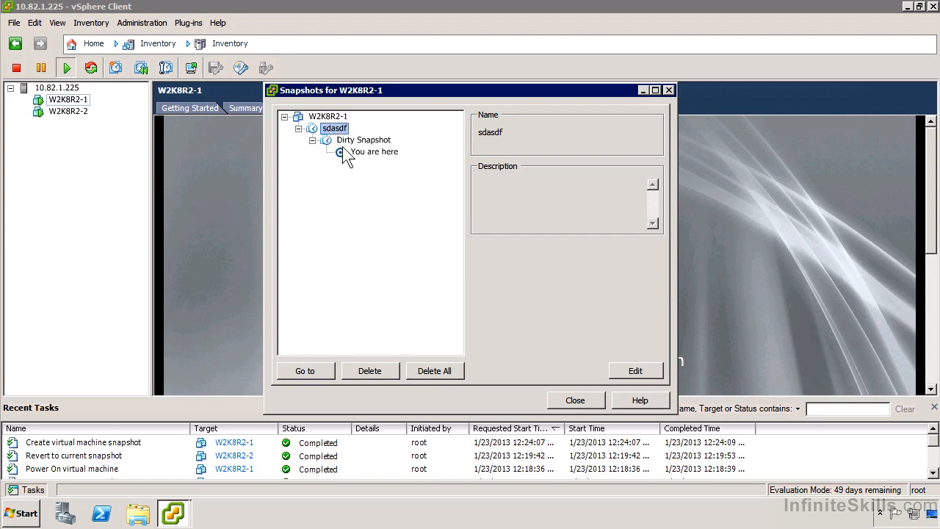
{"action": "left_click", "coordinate": [377, 369]}
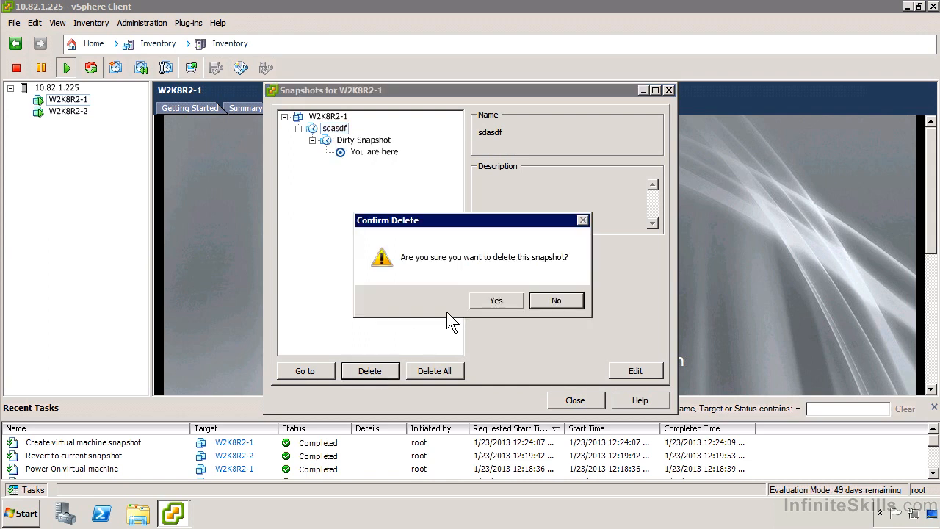
{"action": "left_click", "coordinate": [496, 299]}
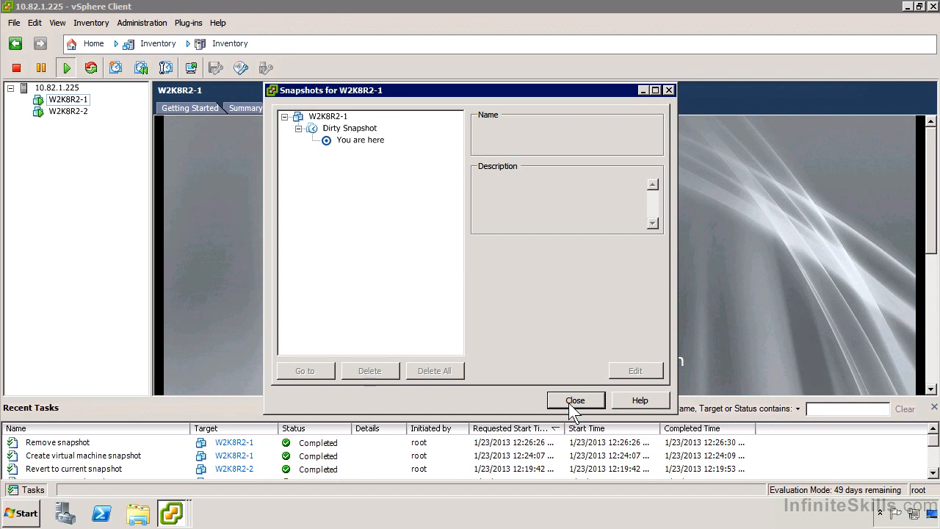
{"action": "left_click", "coordinate": [564, 396]}
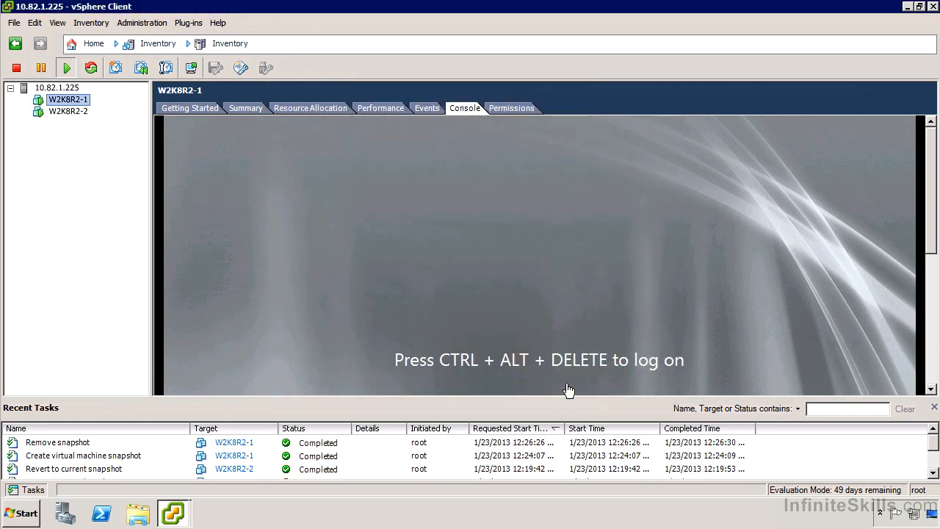
Revert the W2K8R2-1 virtual machine to its current snapshot.
{"action": "right_click", "coordinate": [72, 101]}
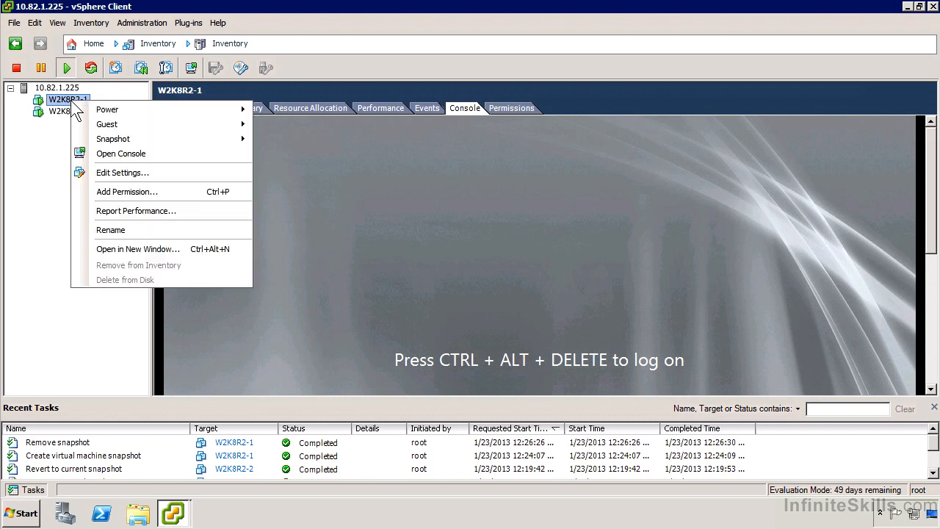
{"action": "mouse_move", "coordinate": [145, 137]}
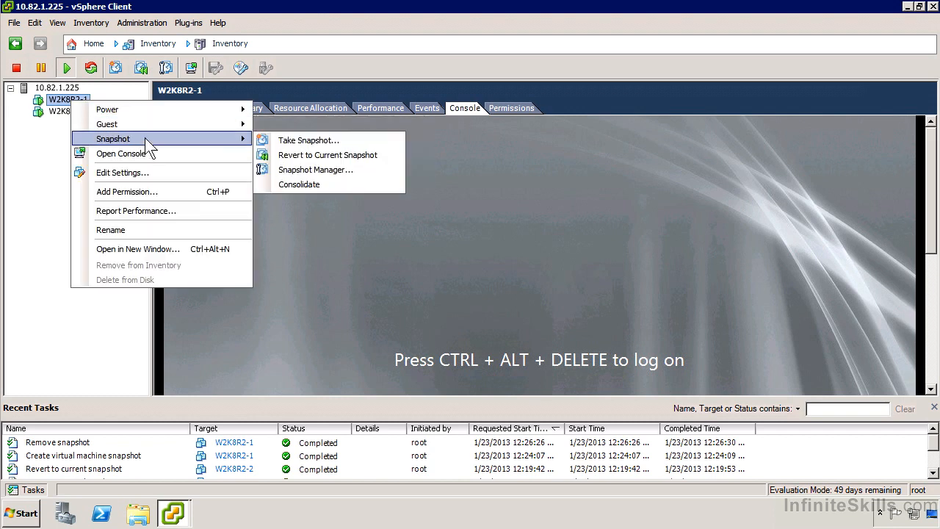
{"action": "left_click", "coordinate": [360, 157]}
{"action": "left_click", "coordinate": [531, 299]}
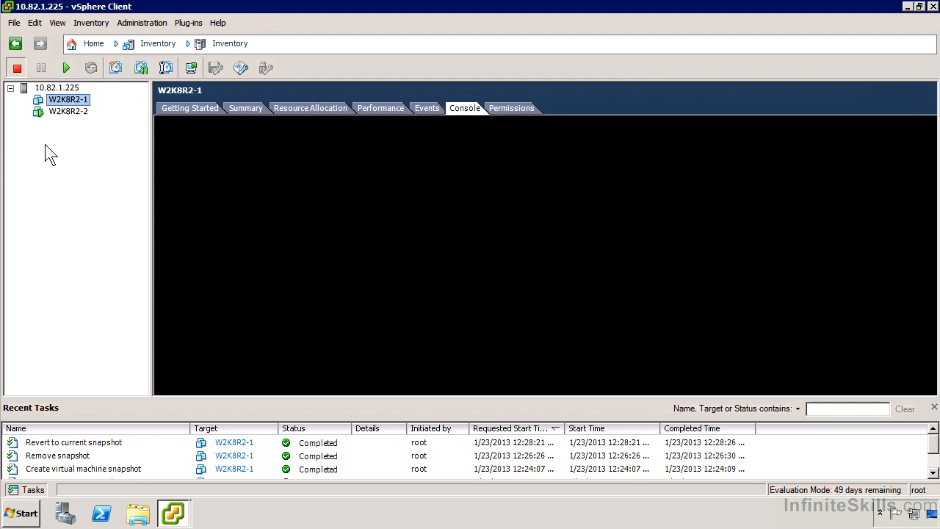
Review the snapshot tree of W2K8R2-1 in the Snapshot Manager.
{"action": "right_click", "coordinate": [63, 101]}
{"action": "mouse_move", "coordinate": [110, 107]}
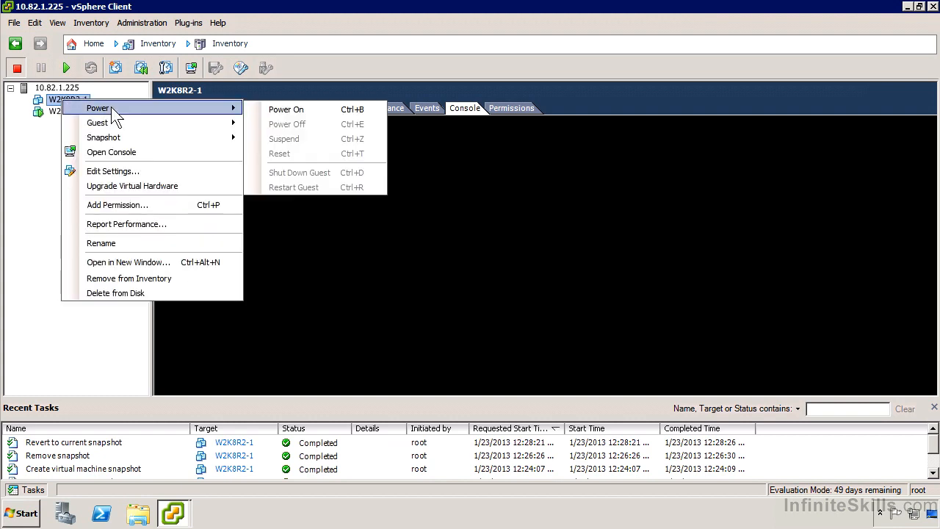
{"action": "mouse_move", "coordinate": [167, 136]}
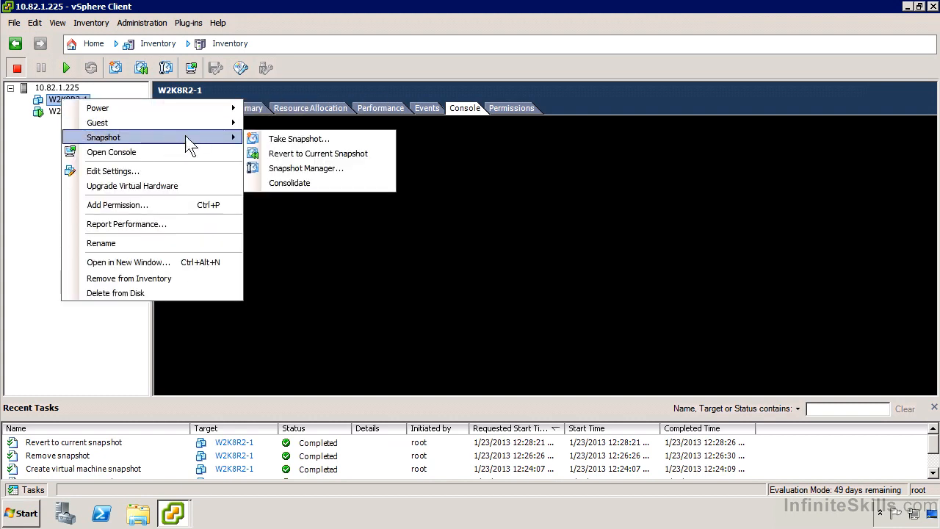
{"action": "left_click", "coordinate": [320, 167]}
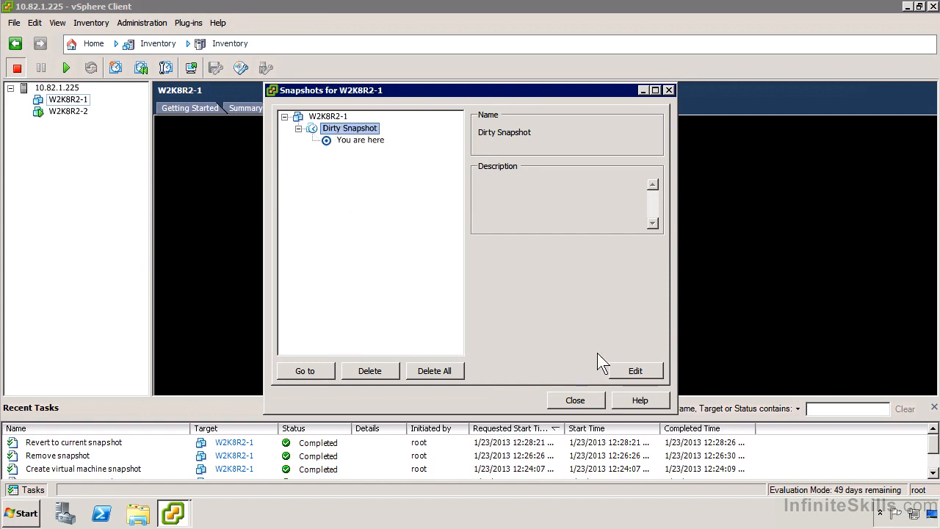
{"action": "left_click", "coordinate": [575, 400]}
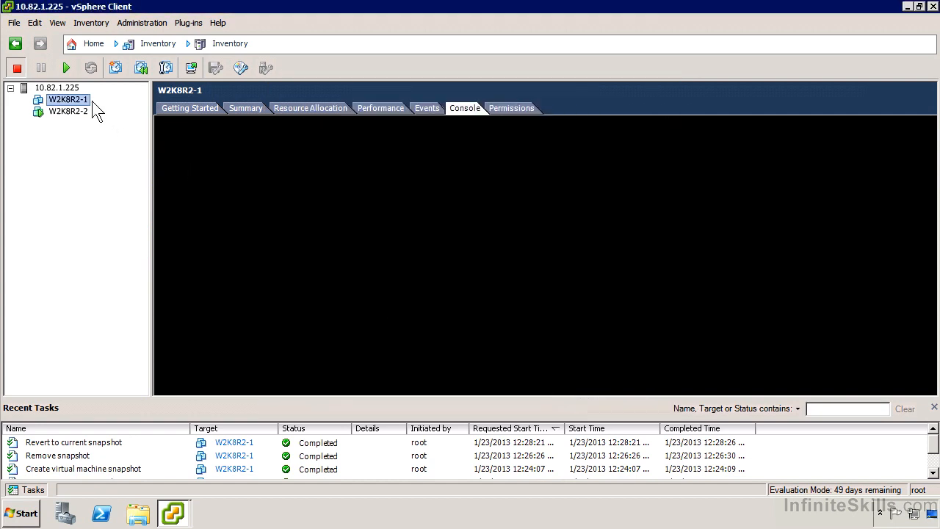
Review the snapshot tree of W2K8R2-2 in the Snapshot Manager.
{"action": "right_click", "coordinate": [76, 114]}
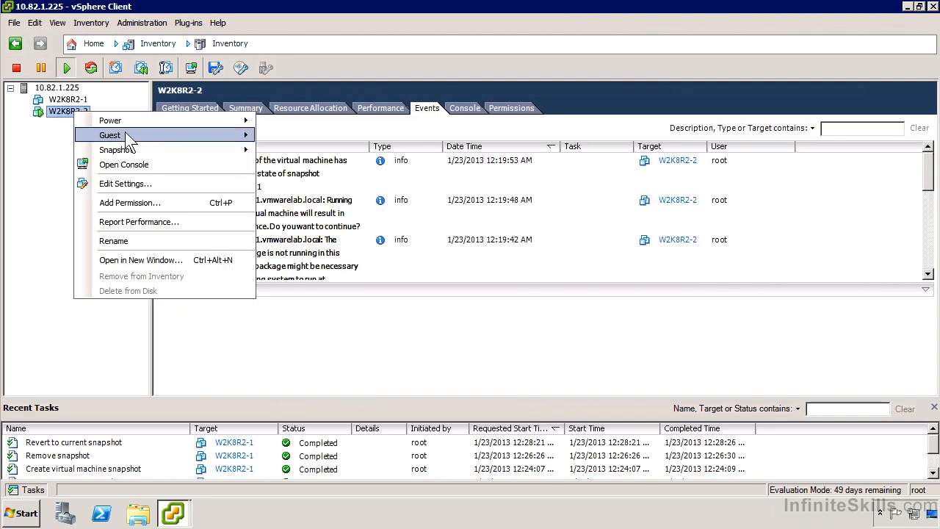
{"action": "mouse_move", "coordinate": [154, 148]}
{"action": "left_click", "coordinate": [345, 180]}
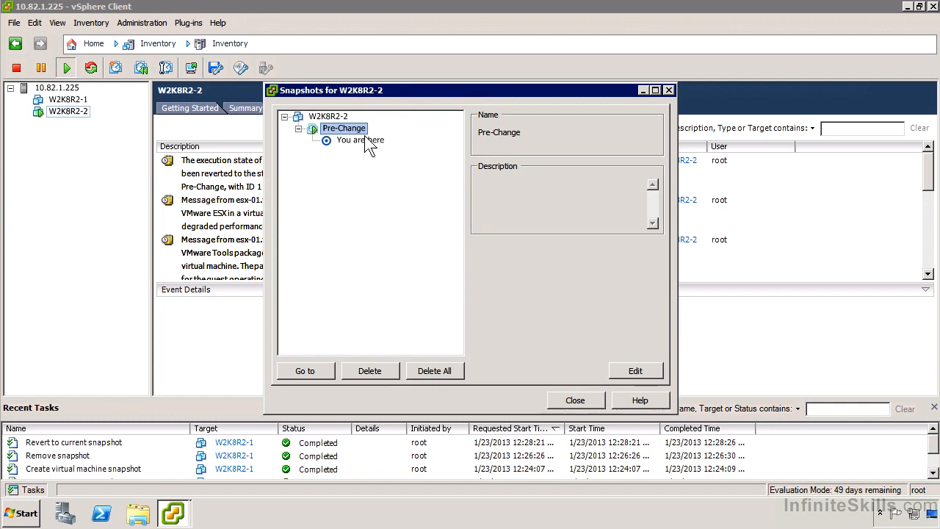
{"action": "left_click", "coordinate": [565, 397]}
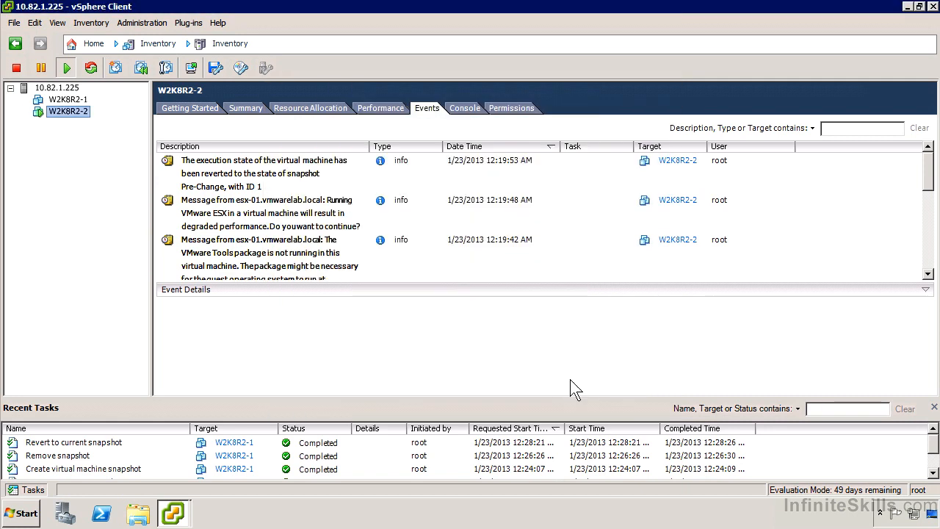
Open the console of W2K8R2-2 in a separate window and bring that window to the front.
{"action": "left_click", "coordinate": [464, 109]}
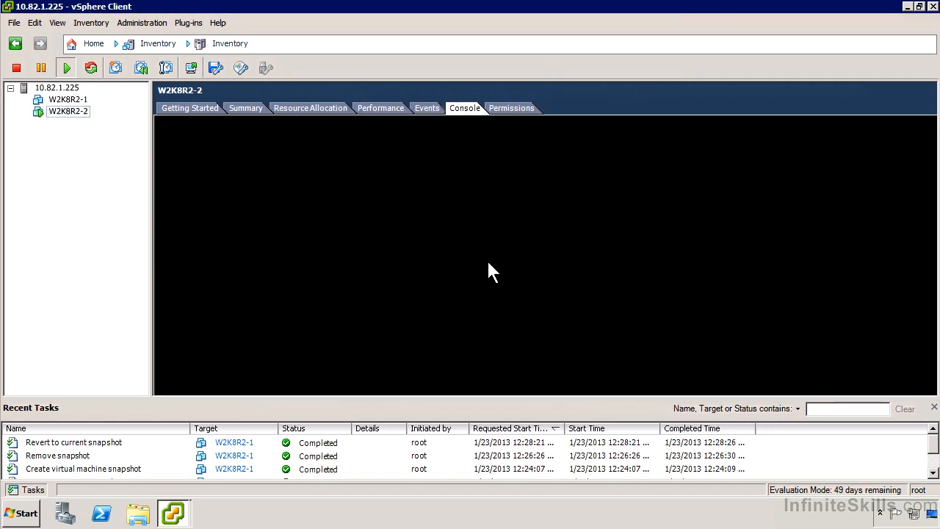
{"action": "right_click", "coordinate": [65, 115]}
{"action": "left_click", "coordinate": [176, 165]}
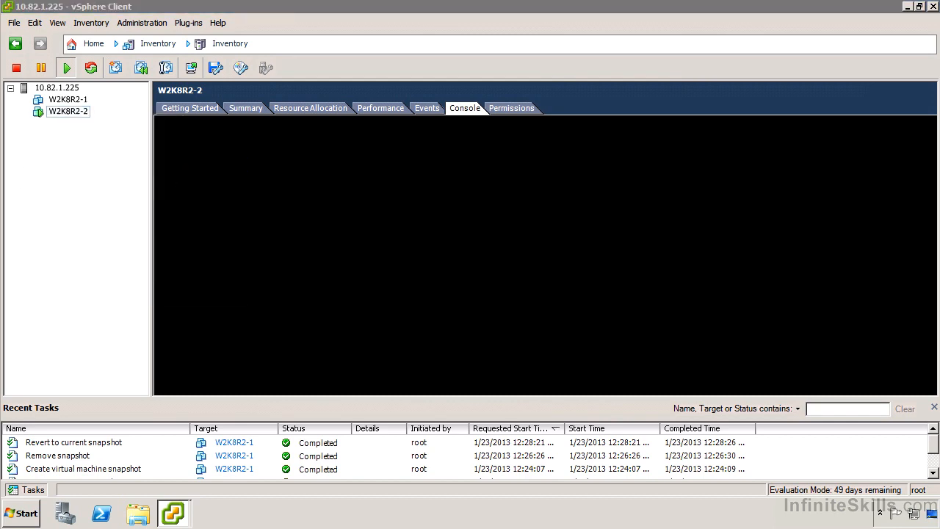
{"action": "mouse_move", "coordinate": [174, 513]}
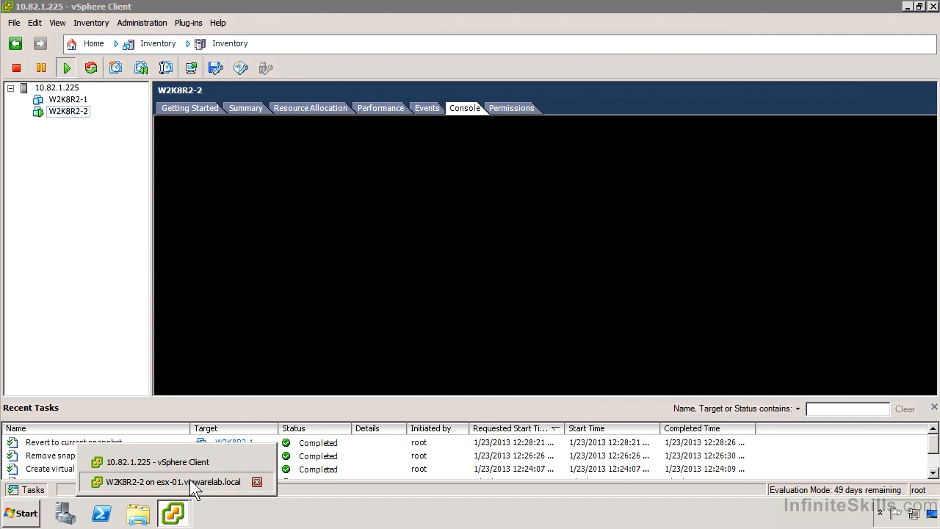
{"action": "left_click", "coordinate": [190, 482]}
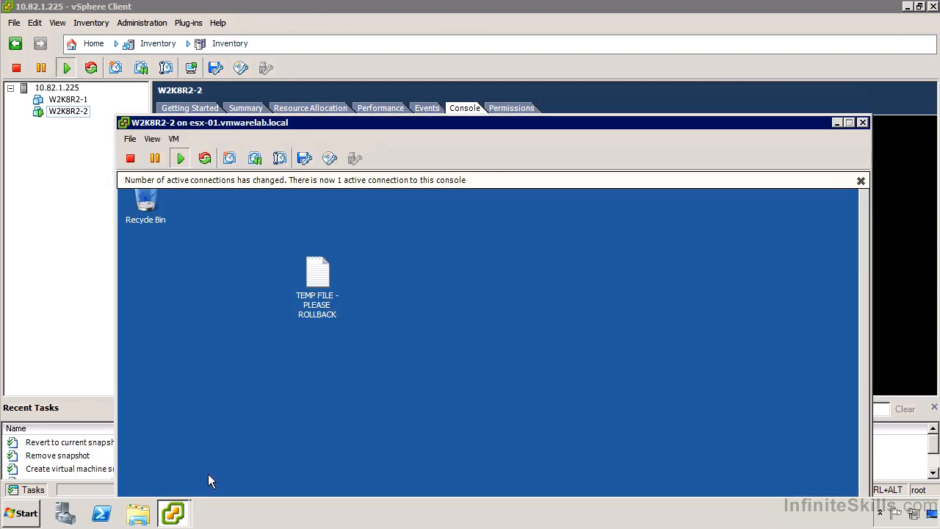
Revert W2K8R2-2 to its current snapshot from its console window, and close that window.
{"action": "left_click", "coordinate": [174, 141]}
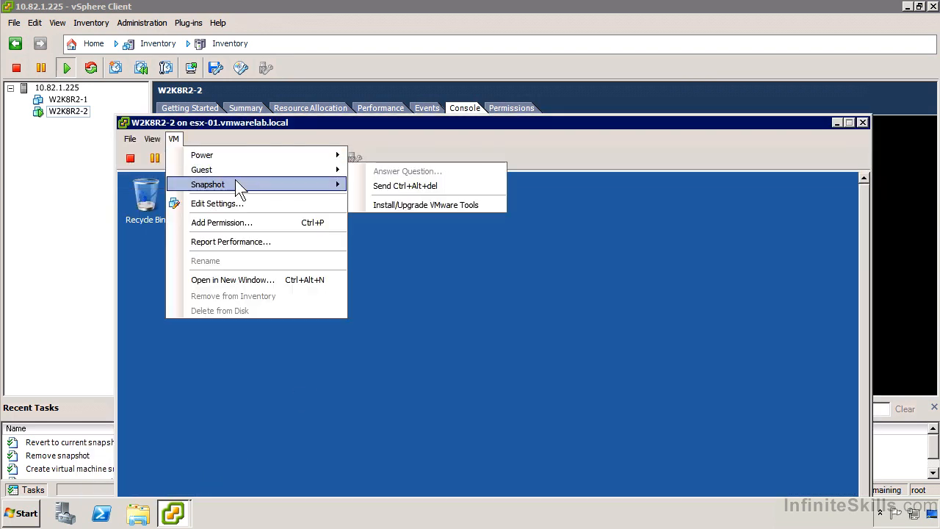
{"action": "mouse_move", "coordinate": [250, 185]}
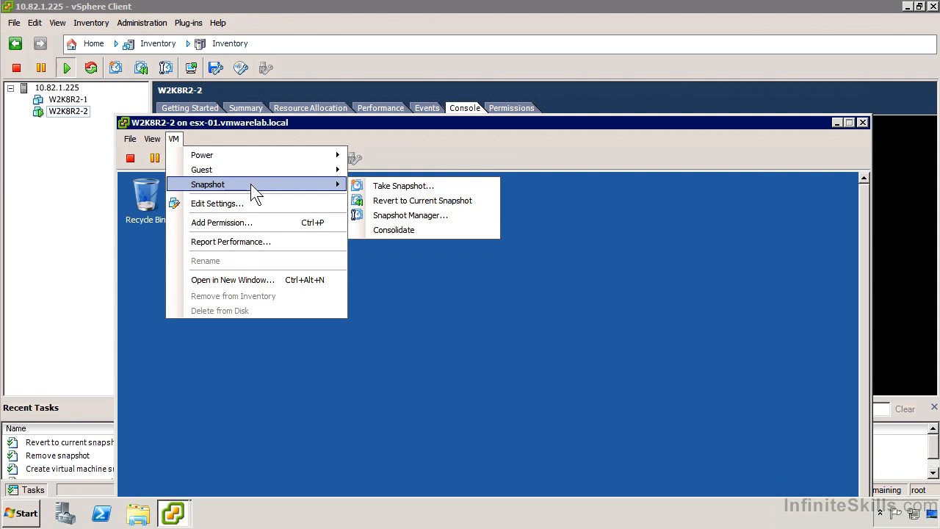
{"action": "left_click", "coordinate": [451, 200]}
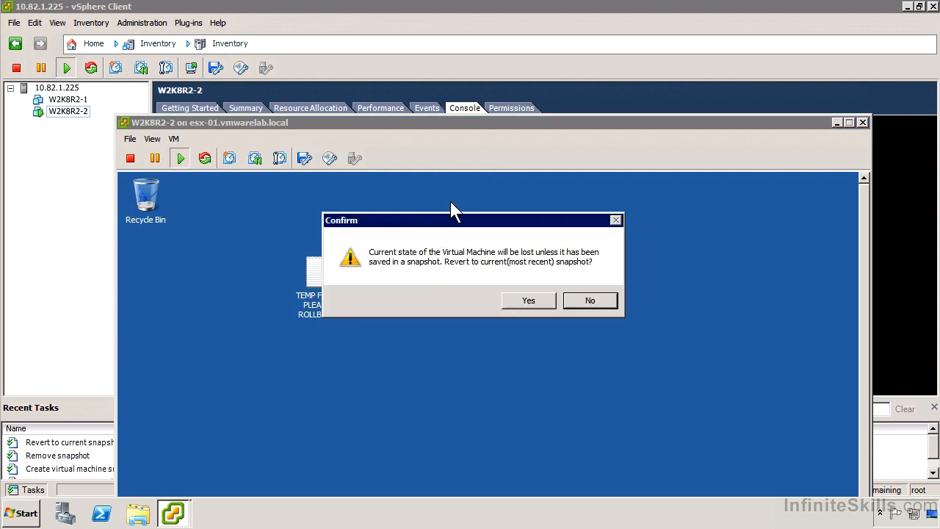
{"action": "left_click", "coordinate": [554, 304]}
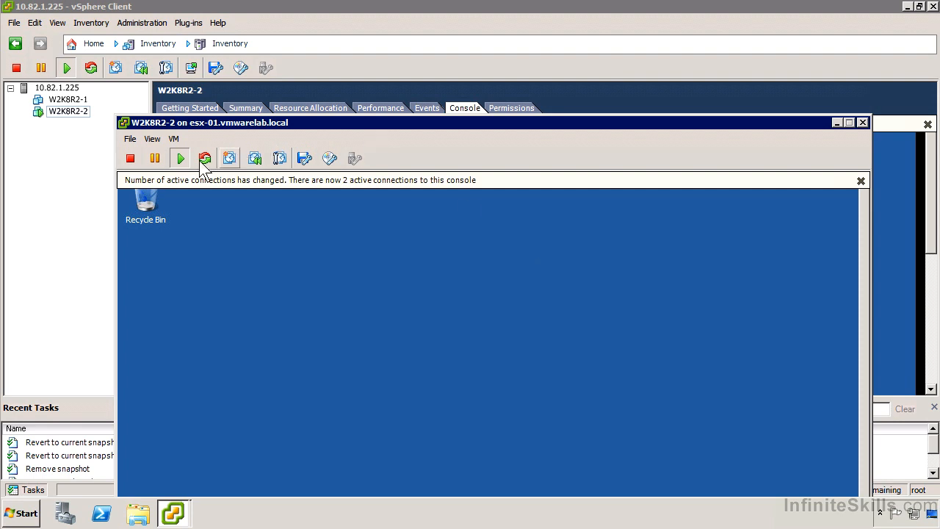
{"action": "double_click", "coordinate": [126, 122]}
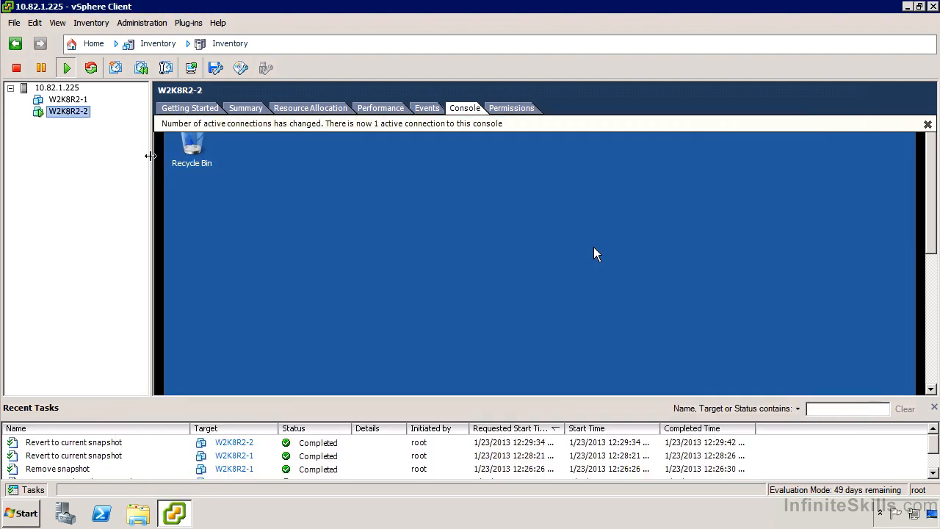